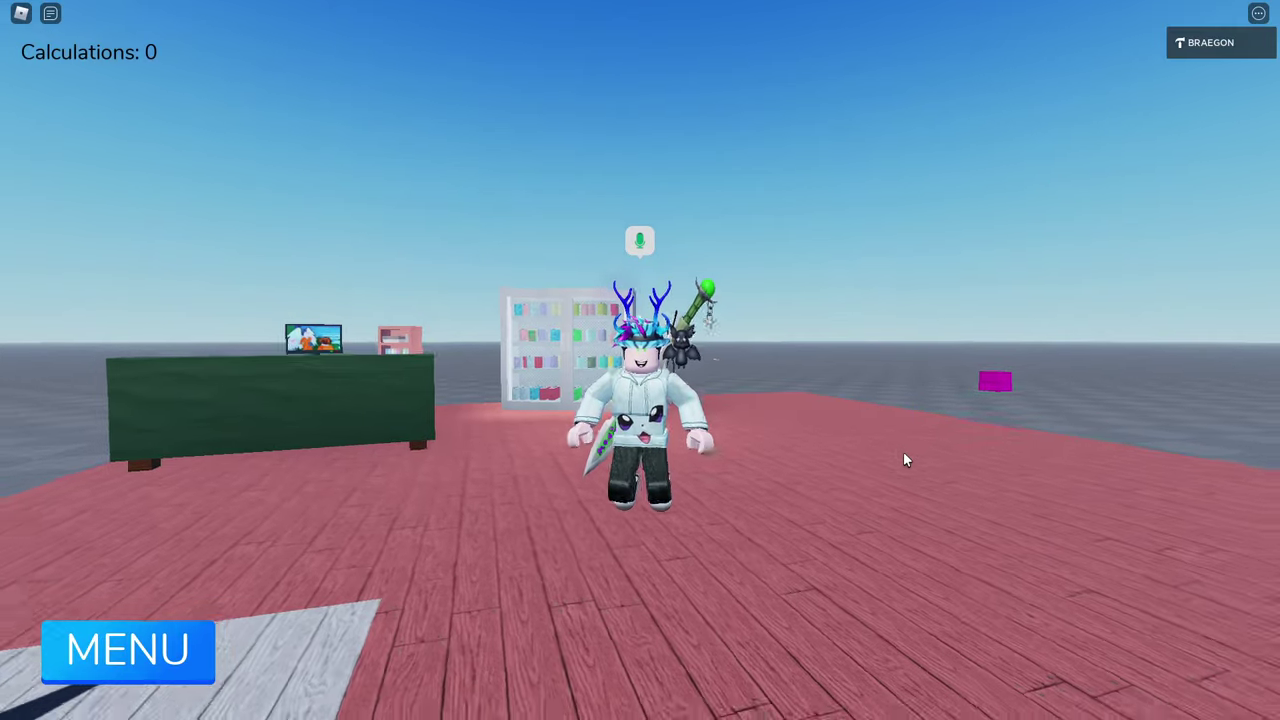
{"action": "key", "text": "a"}
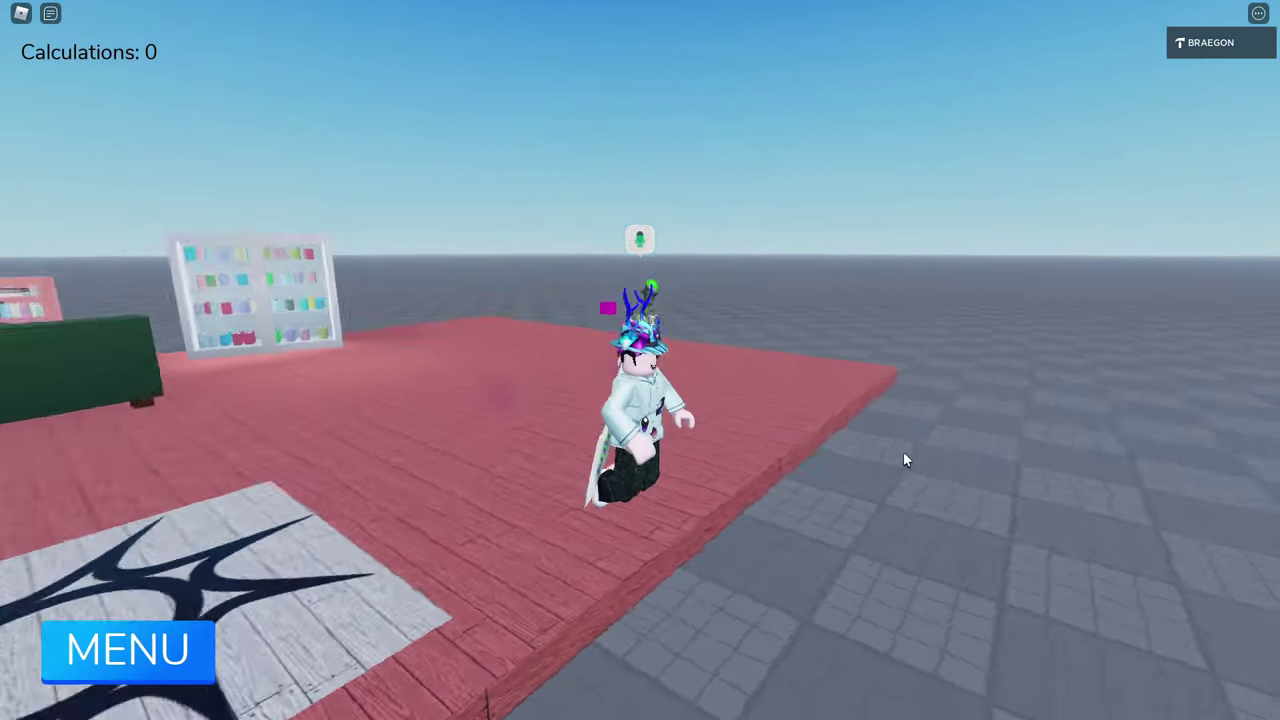
{"action": "key", "text": "d"}
{"action": "key", "text": "a"}
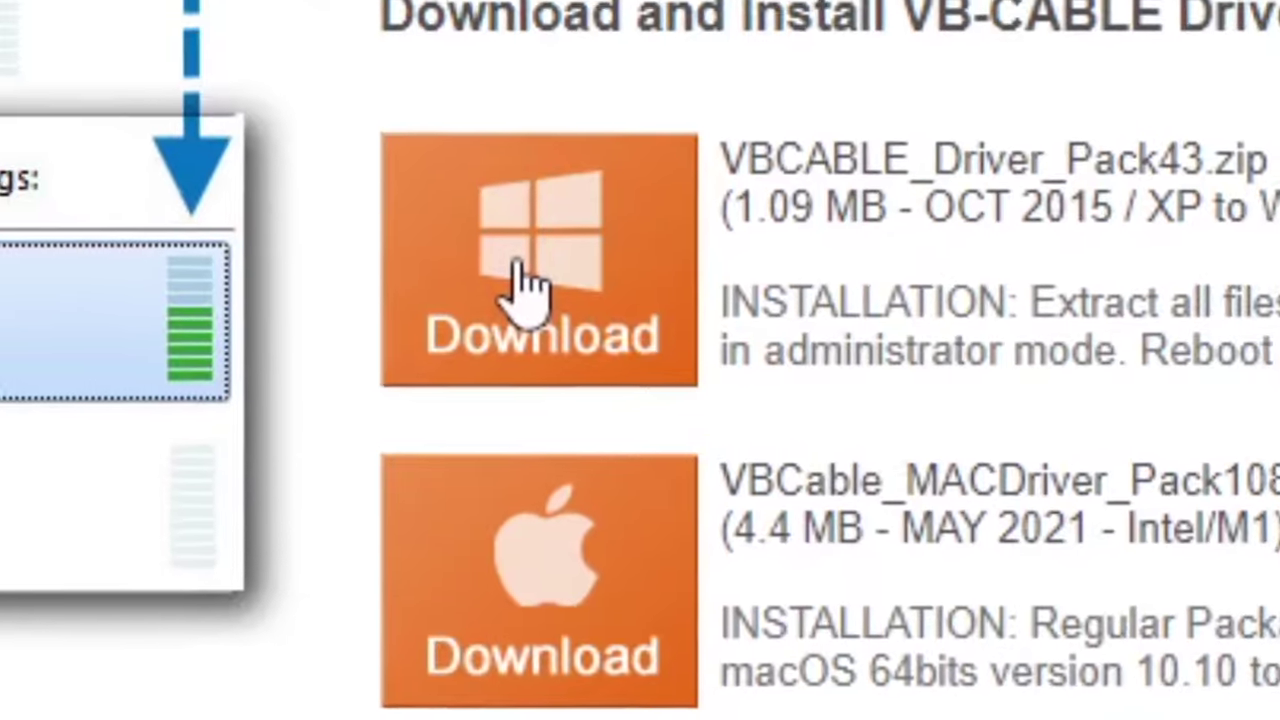
Download the Windows VB-CABLE driver pack and install the VB-Audio Virtual Cable driver from its extracted files
{"action": "left_click", "coordinate": [698, 347]}
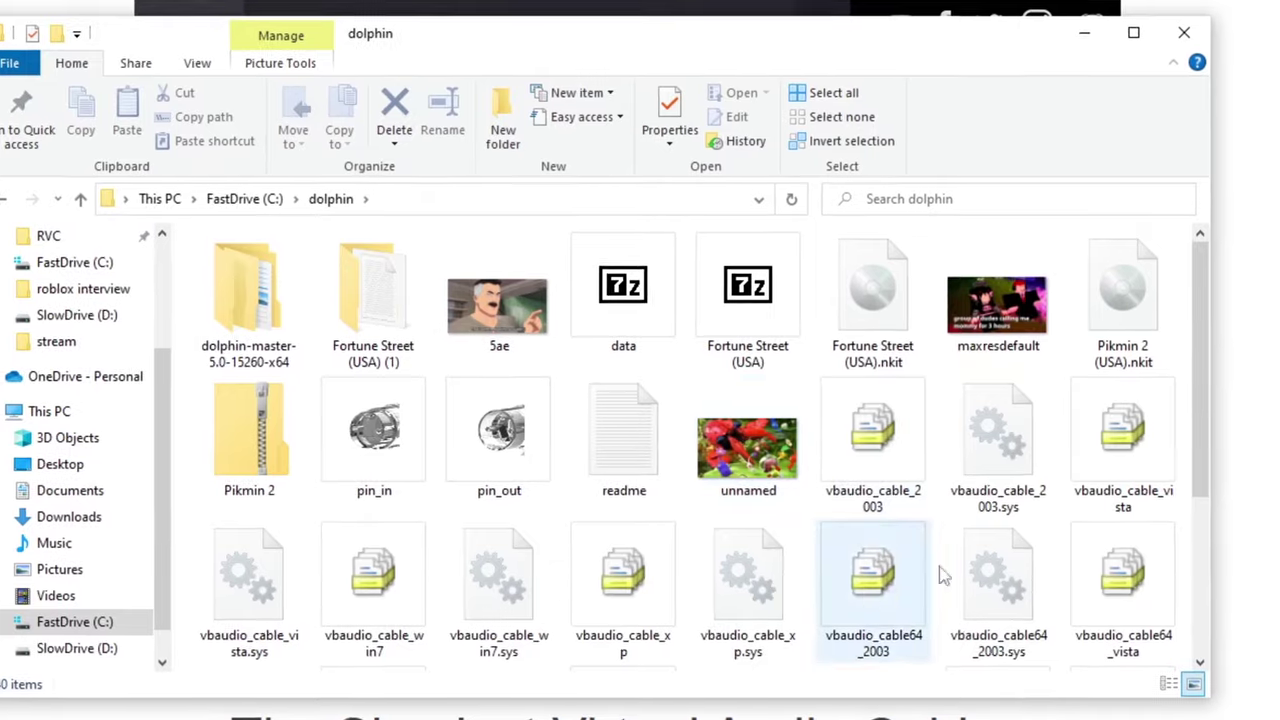
{"action": "scroll", "coordinate": [940, 570], "scroll_direction": "down", "scroll_amount": 3}
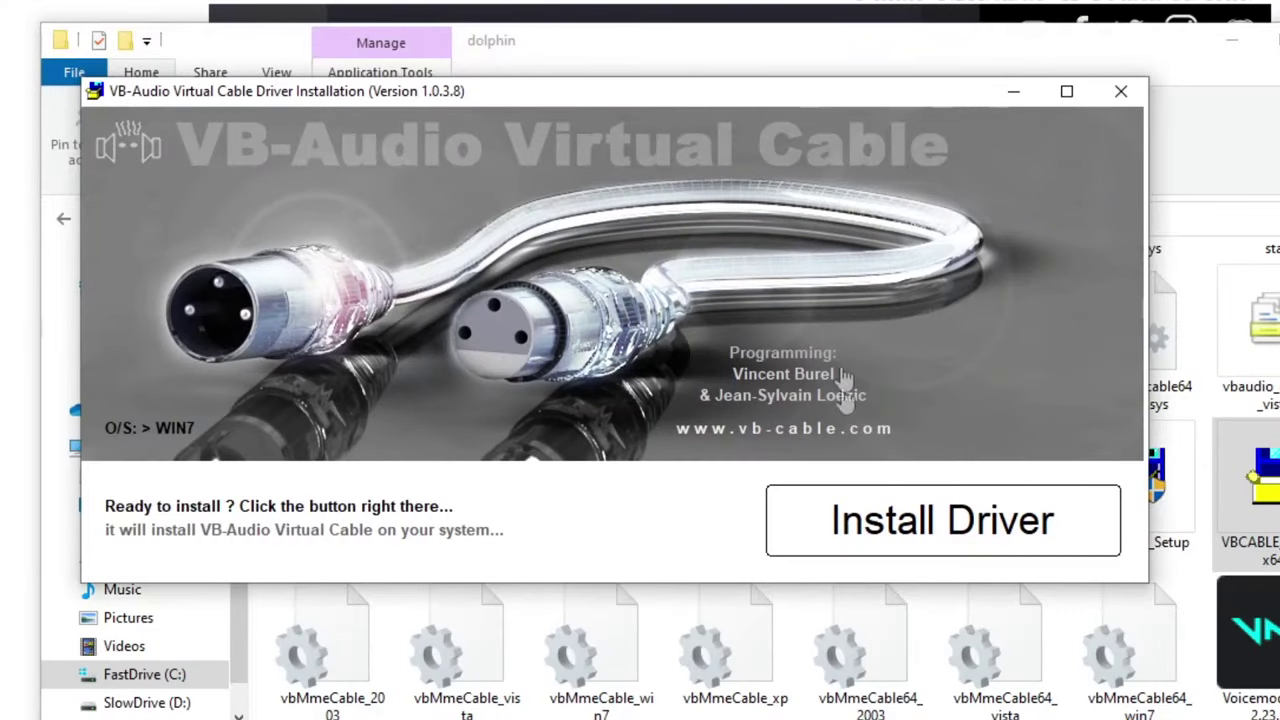
{"action": "left_click", "coordinate": [884, 527]}
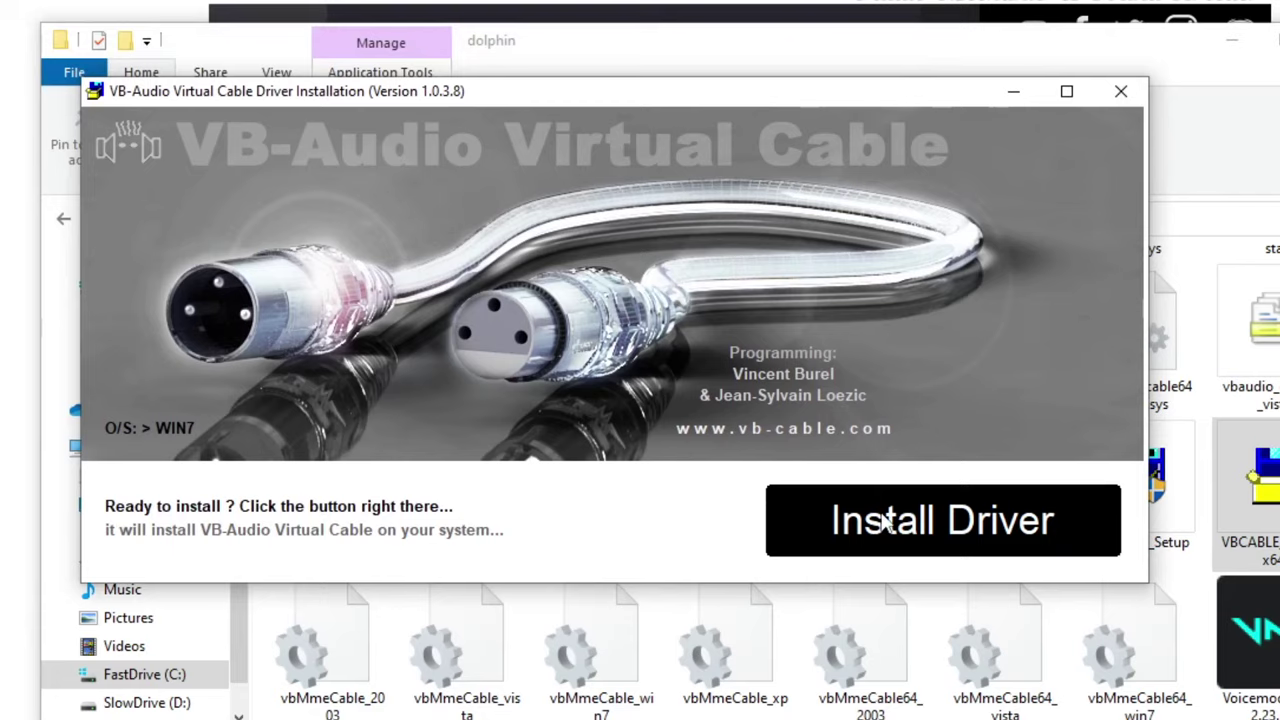
{"action": "left_click", "coordinate": [877, 535]}
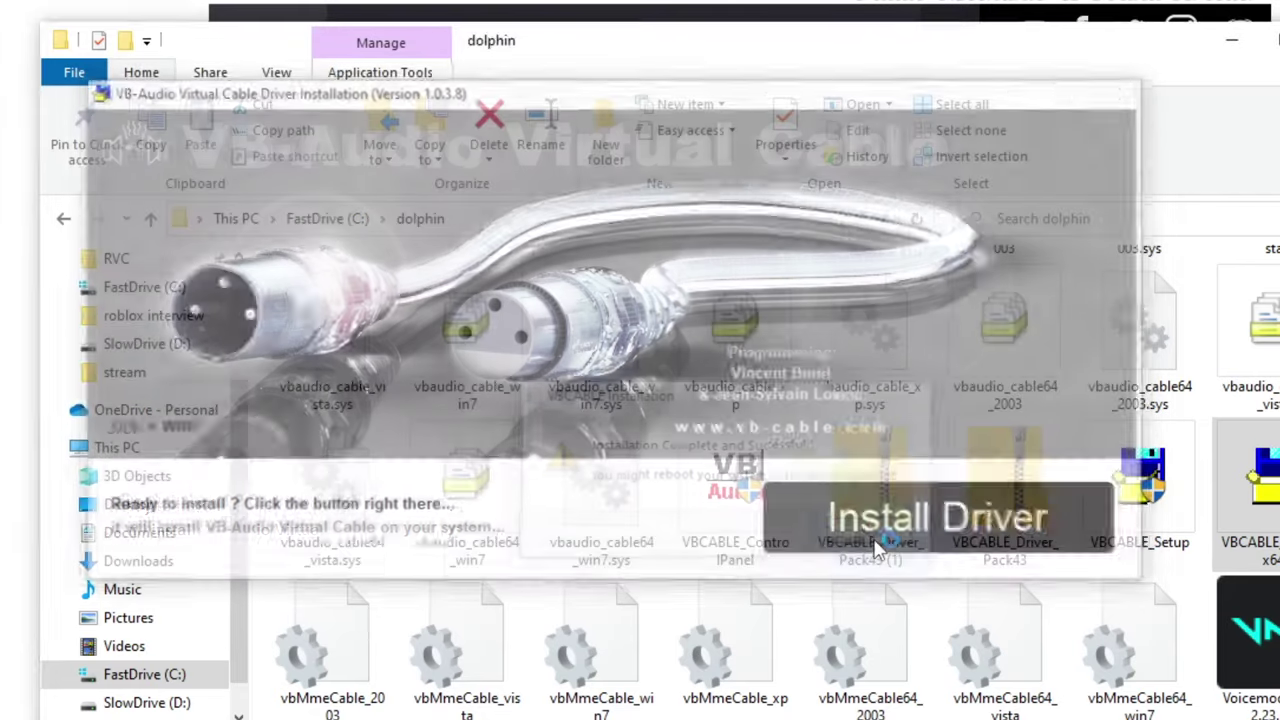
{"action": "left_click", "coordinate": [900, 490]}
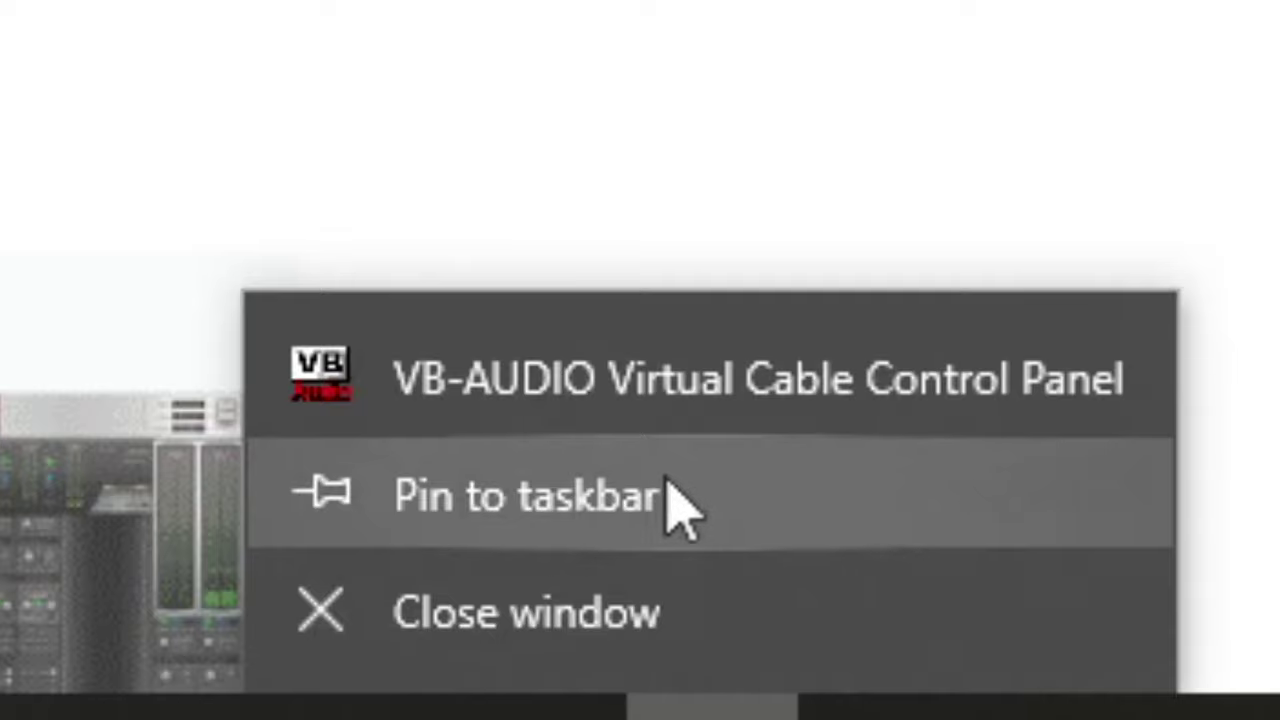
Pin the VB-AUDIO Virtual Cable Control Panel to the taskbar
{"action": "left_click", "coordinate": [675, 500]}
In the Sound Control Panel, choose CABLE Input as the default playback device and CABLE Output as the default recording device
{"action": "right_click", "coordinate": [676, 375]}
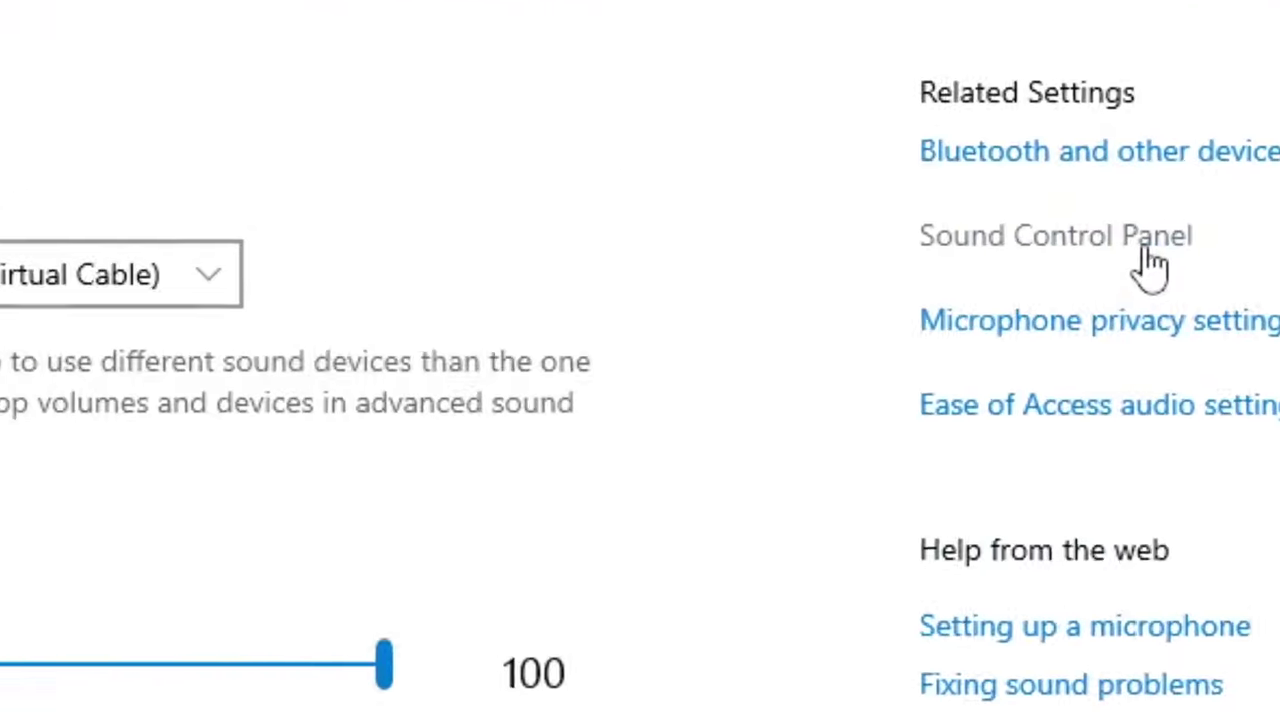
{"action": "left_click", "coordinate": [1129, 226]}
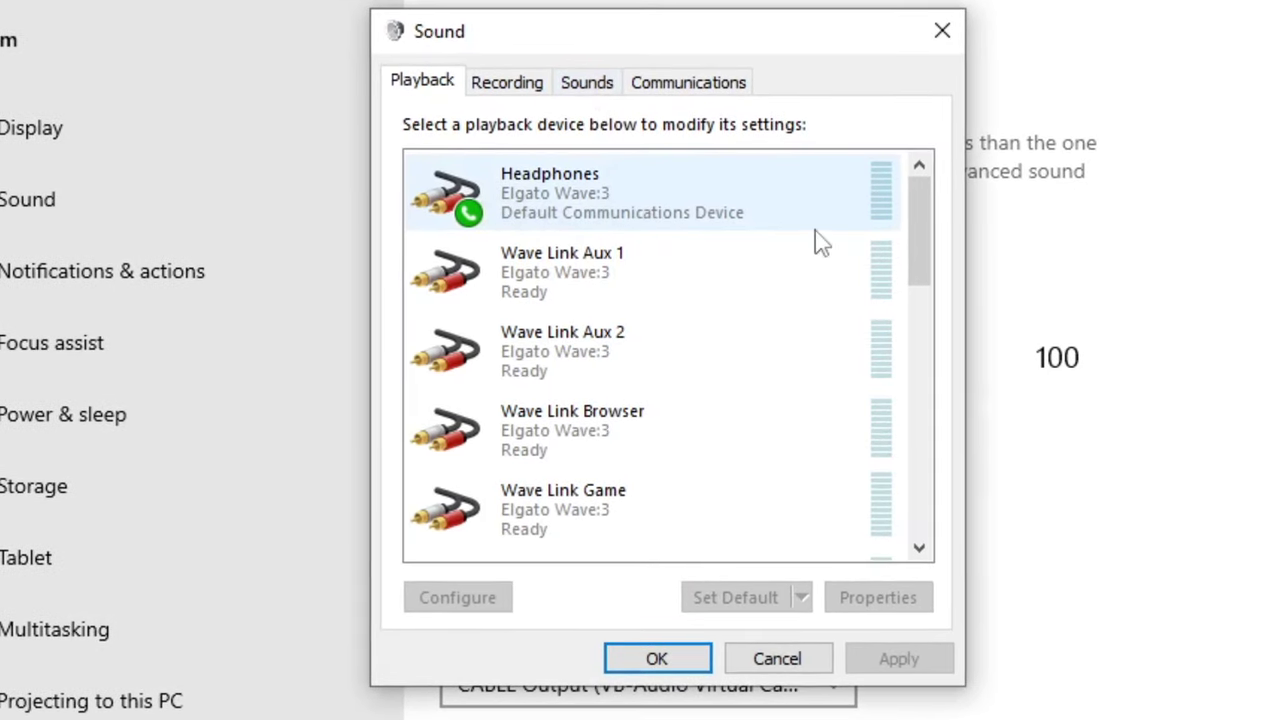
{"action": "left_click_drag", "start_coordinate": [922, 258], "coordinate": [951, 557]}
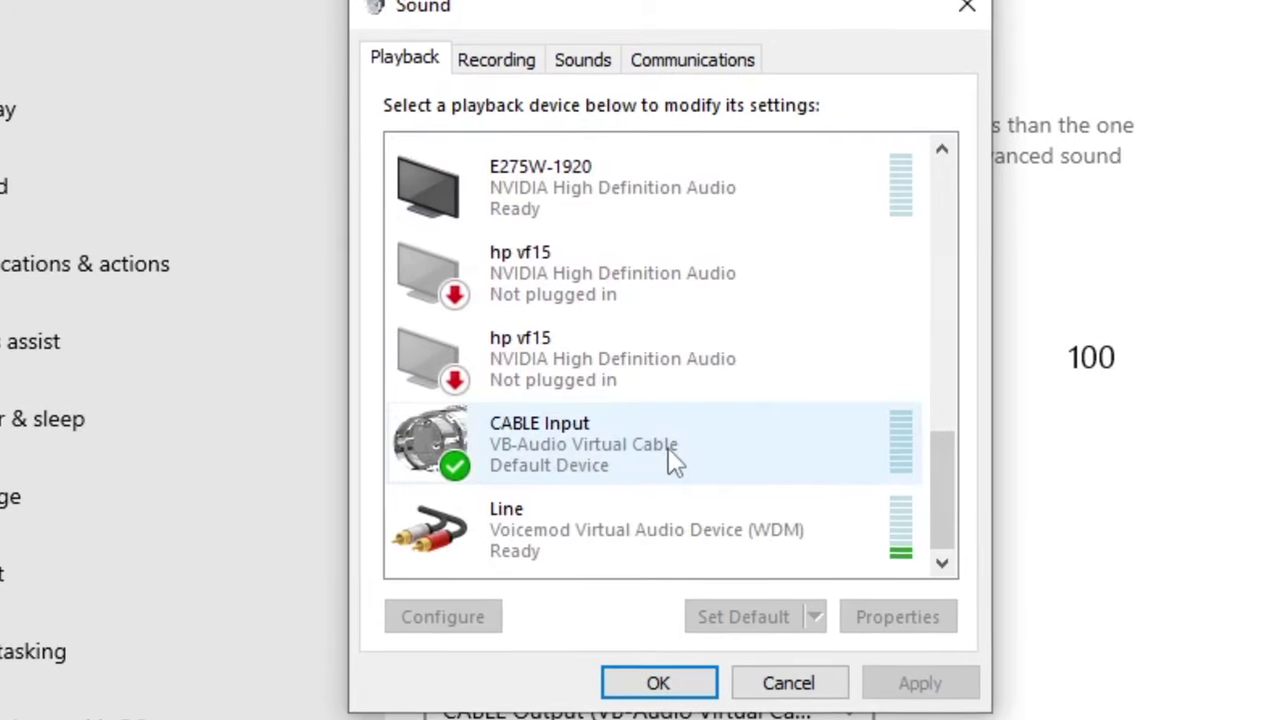
{"action": "left_click", "coordinate": [671, 451]}
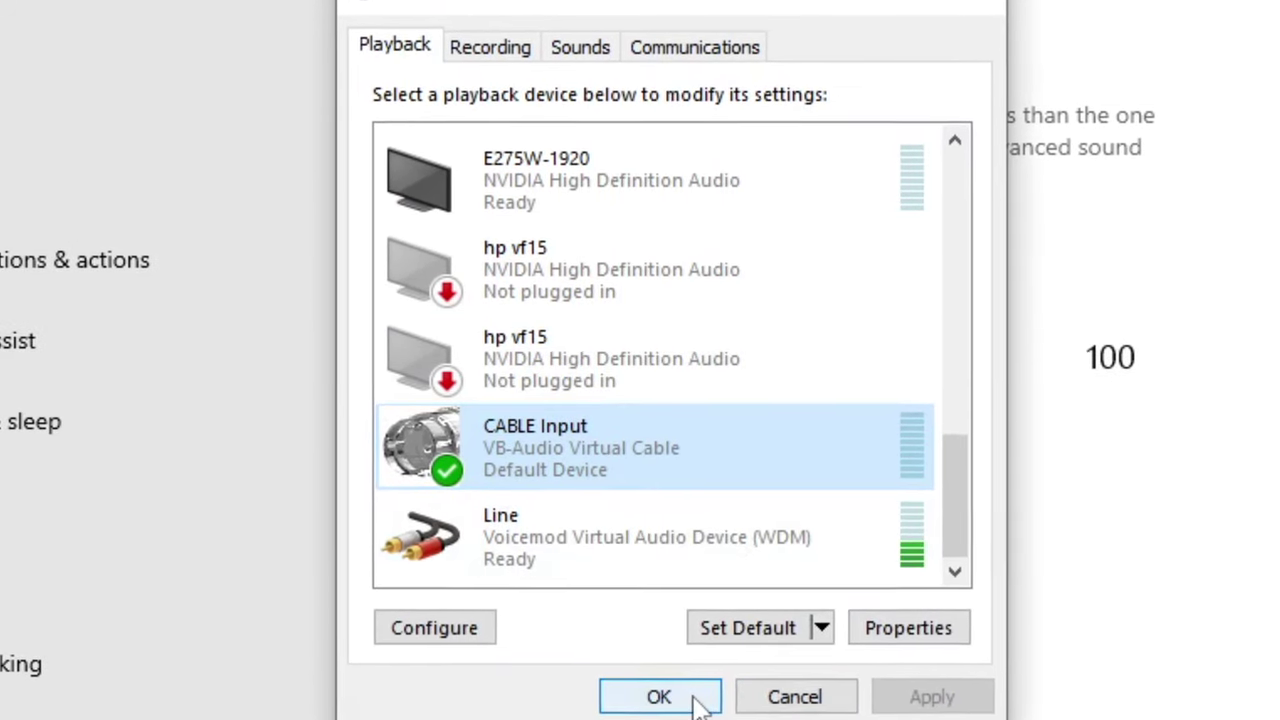
{"action": "left_click", "coordinate": [690, 692]}
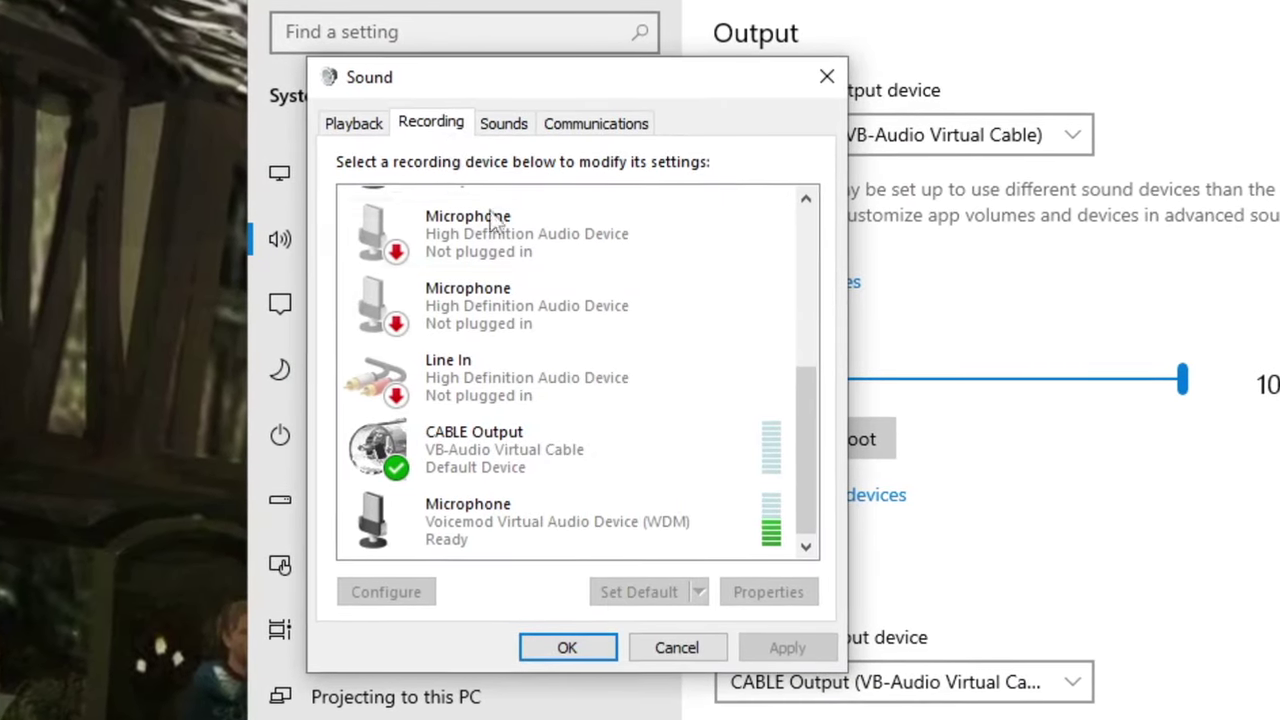
{"action": "left_click", "coordinate": [551, 453]}
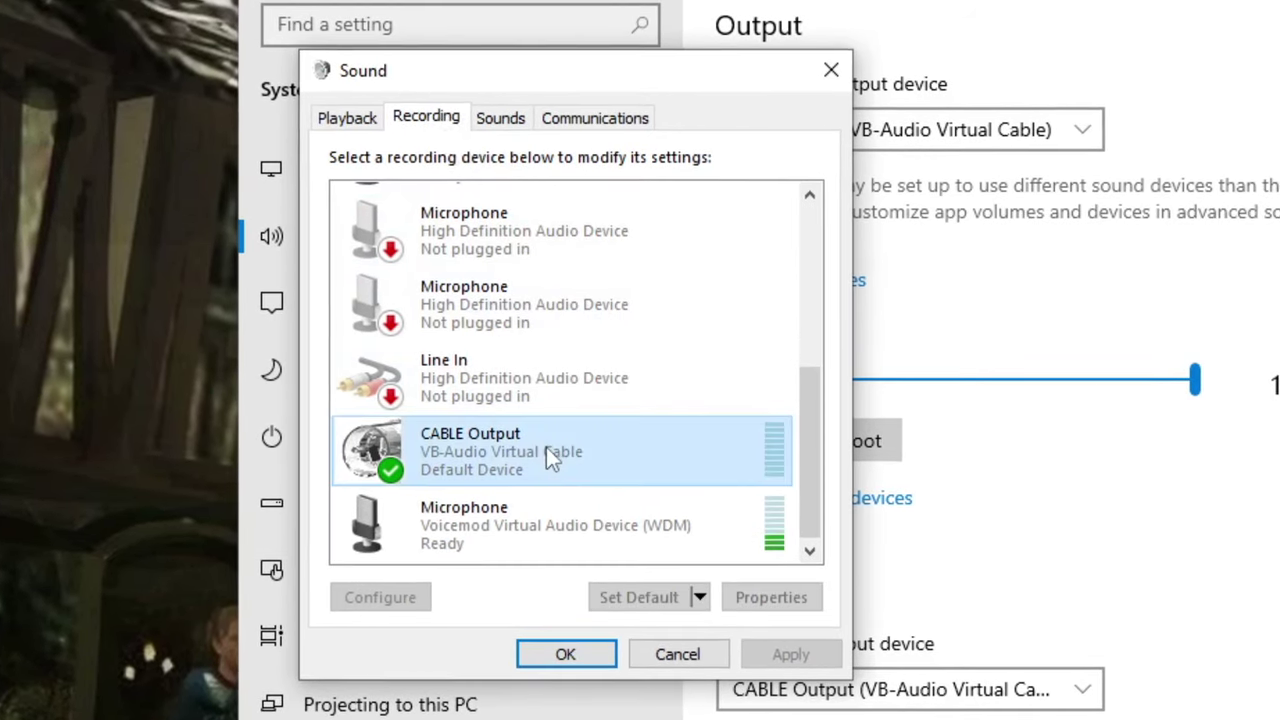
{"action": "left_click", "coordinate": [574, 662]}
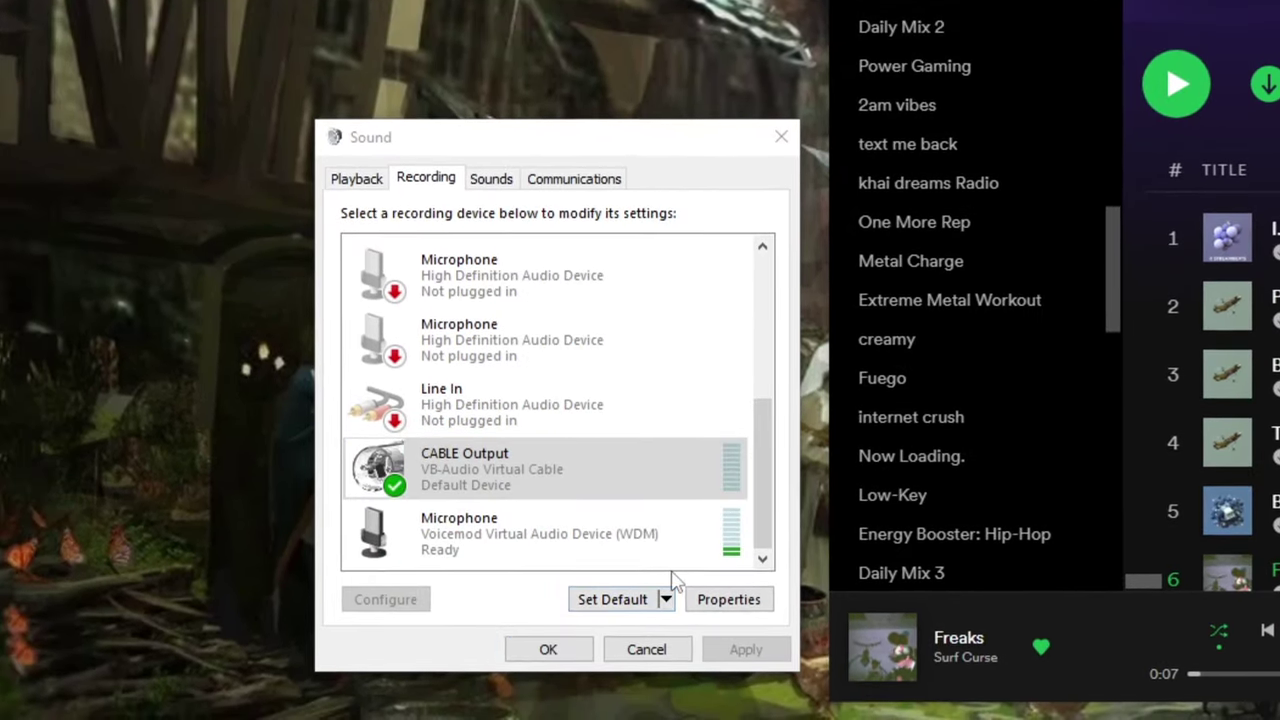
Turn on Listen to this device in the CABLE Output properties and choose the device it plays through
{"action": "left_click", "coordinate": [727, 617]}
{"action": "left_click", "coordinate": [461, 268]}
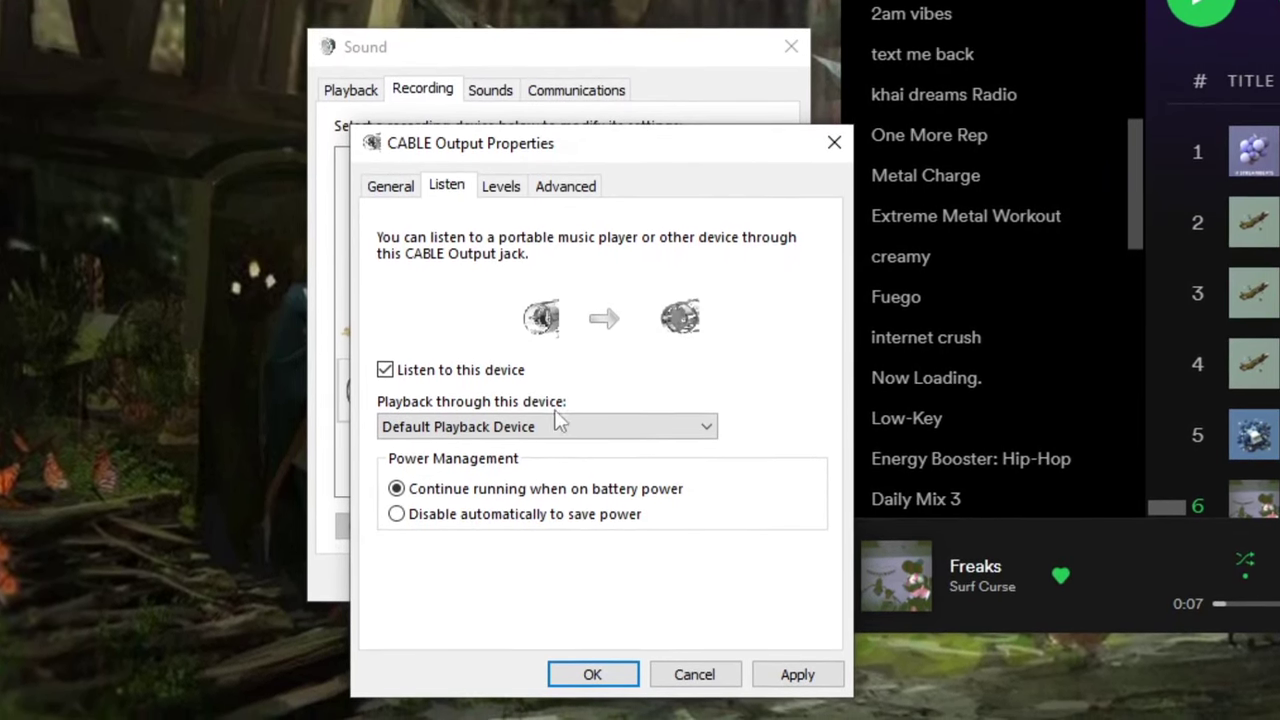
{"action": "left_click", "coordinate": [628, 419]}
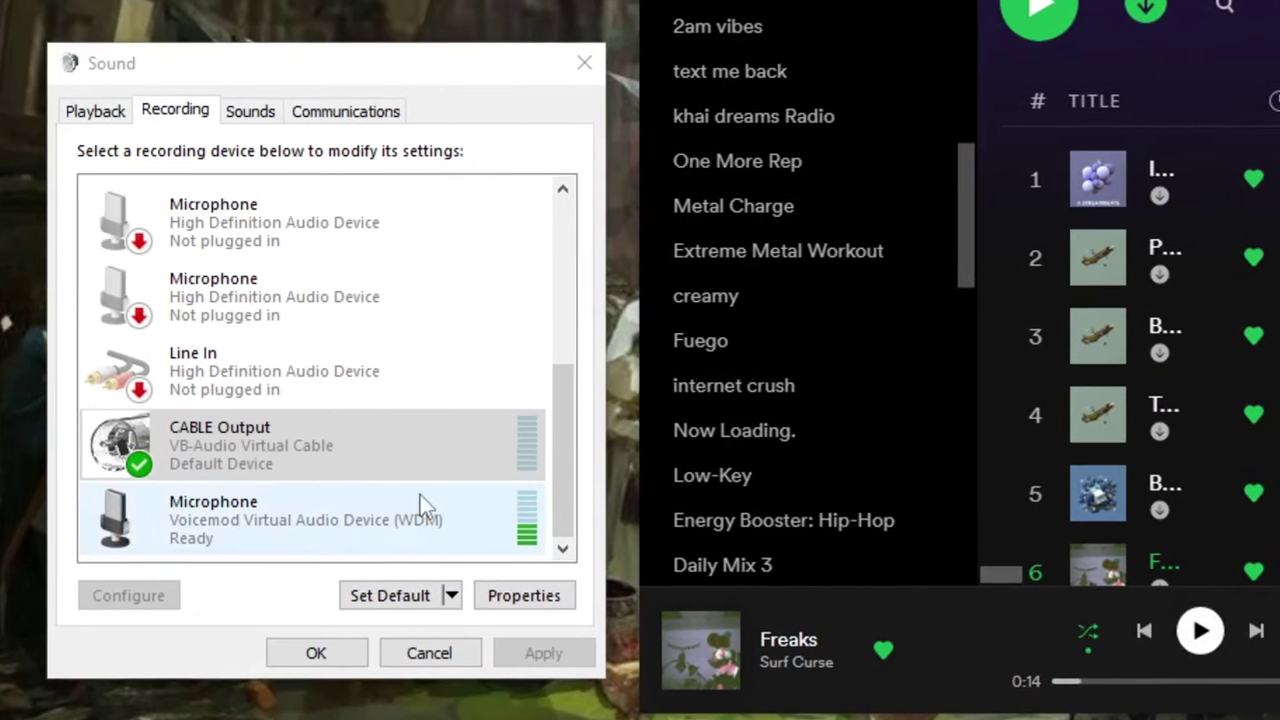
Play the track Freaks in Spotify to check the CABLE Output level meter, and bring up the playback devices
{"action": "left_click", "coordinate": [510, 470]}
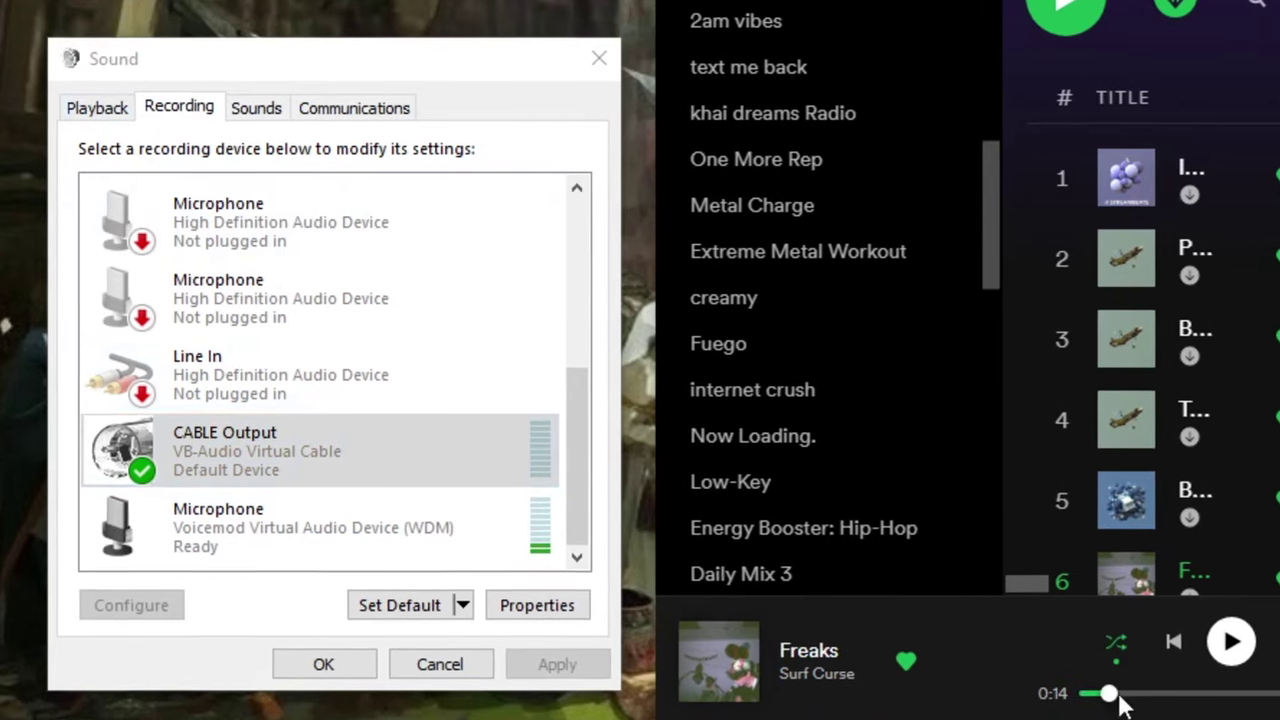
{"action": "left_click", "coordinate": [1248, 648]}
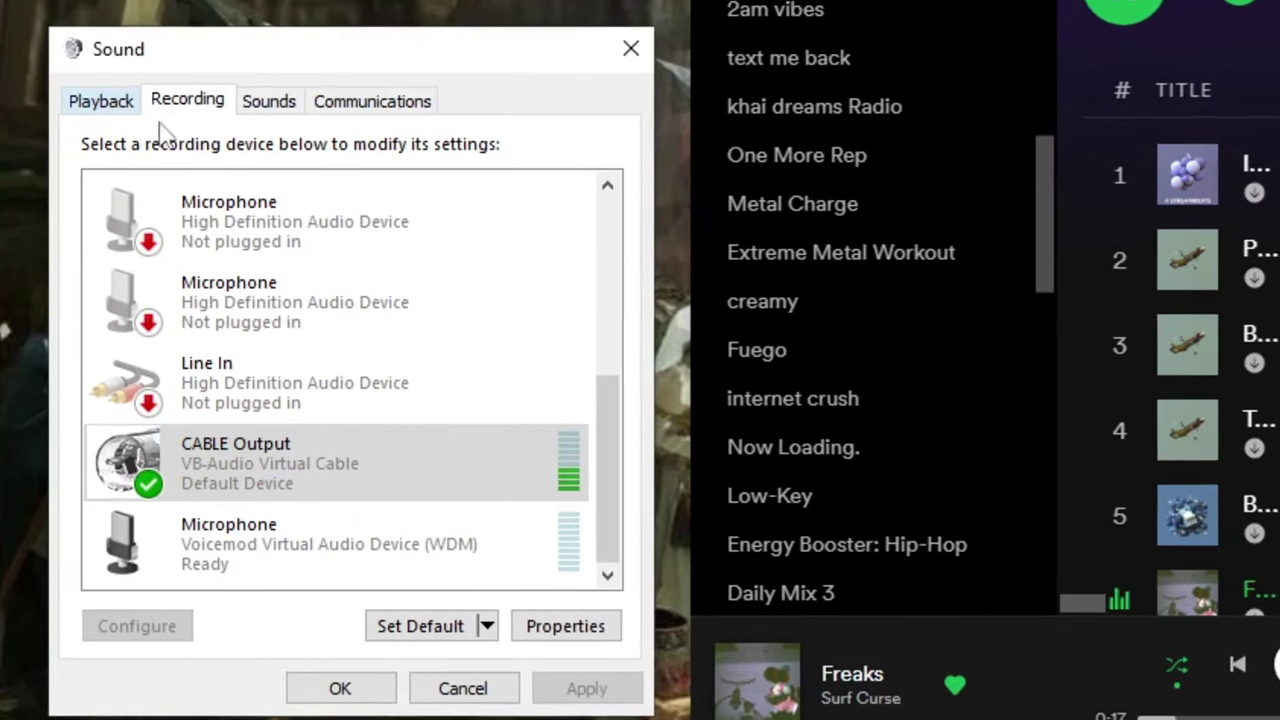
{"action": "left_click", "coordinate": [100, 103]}
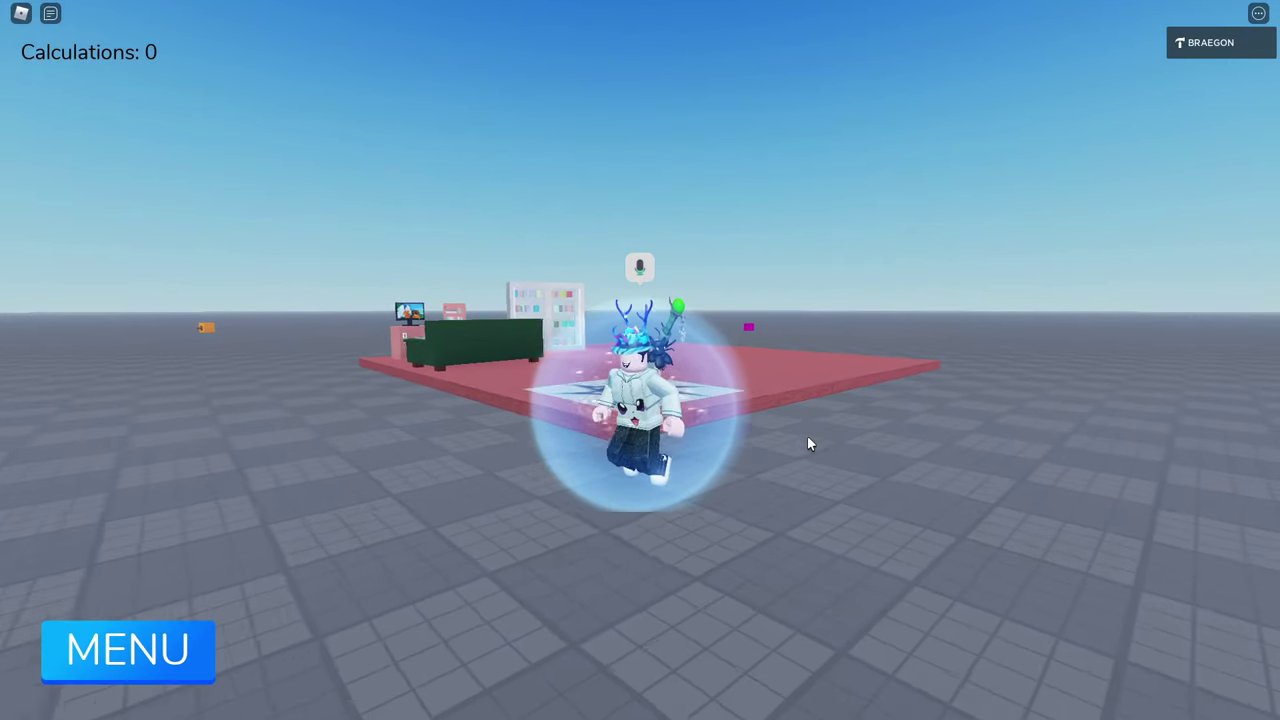
Switch to Roblox and open the in-game settings to examine the audio input and output devices
{"action": "key", "text": "w"}
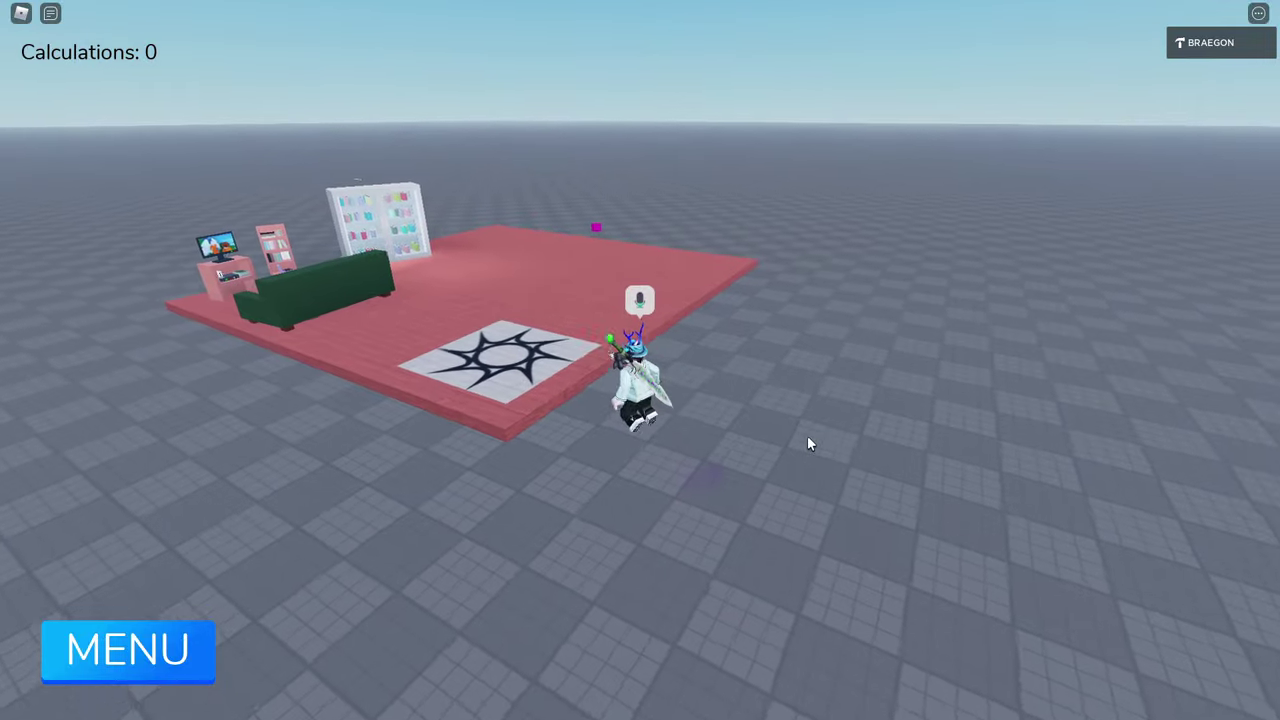
{"action": "key", "text": "Escape"}
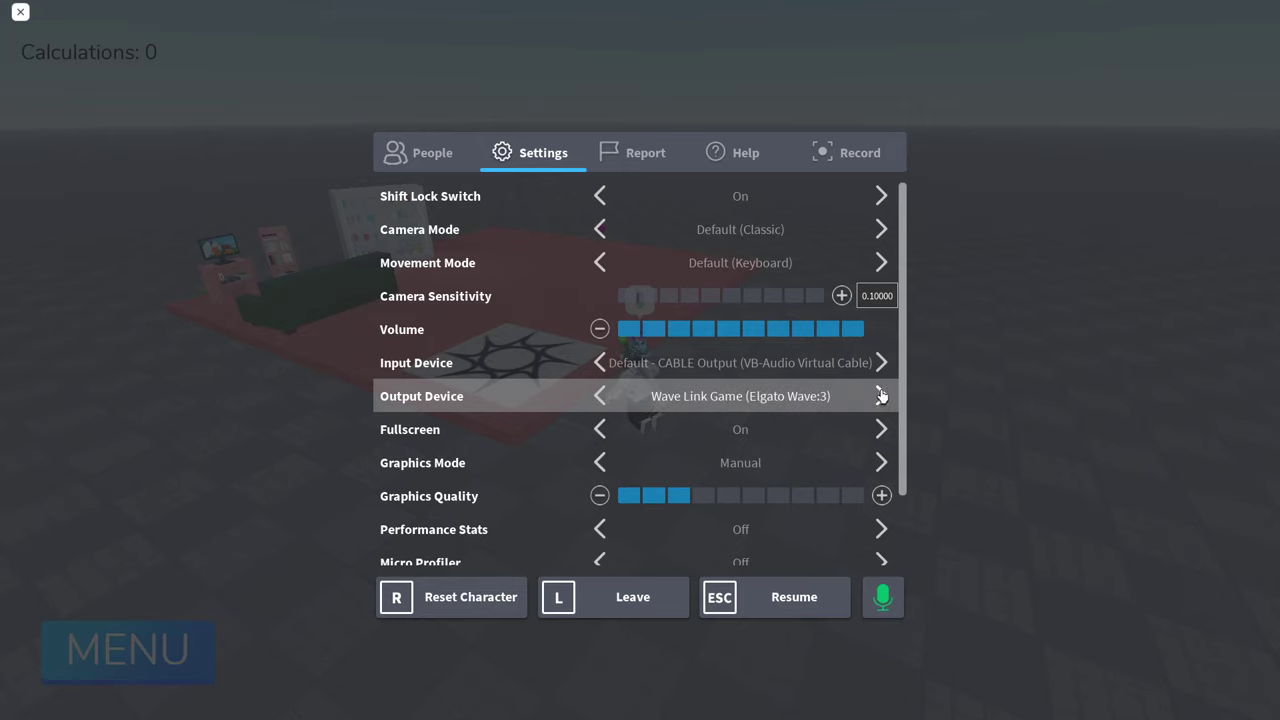
In the Sound window, enable Listen to this device for the Elgato Wave:3 Mic In through the Default Playback Device, and apply it
{"action": "key", "text": "alt+Tab"}
{"action": "left_click_drag", "start_coordinate": [477, 291], "coordinate": [410, 299]}
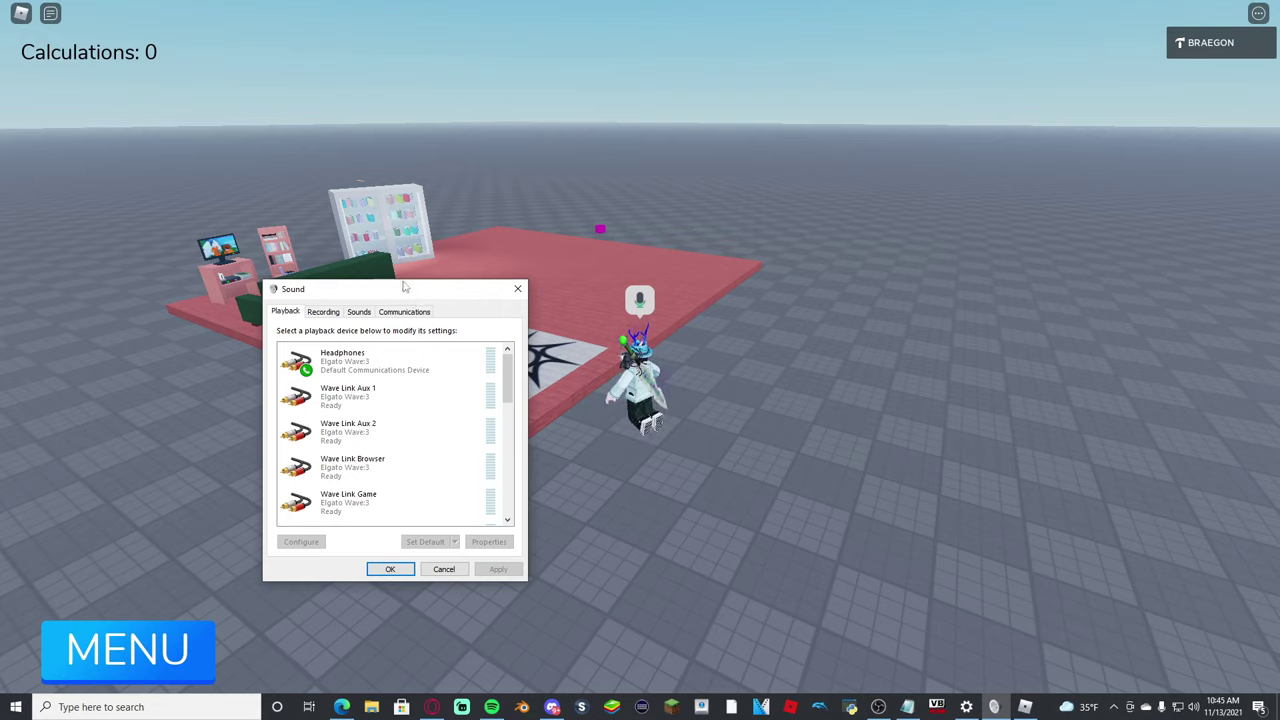
{"action": "left_click", "coordinate": [324, 312]}
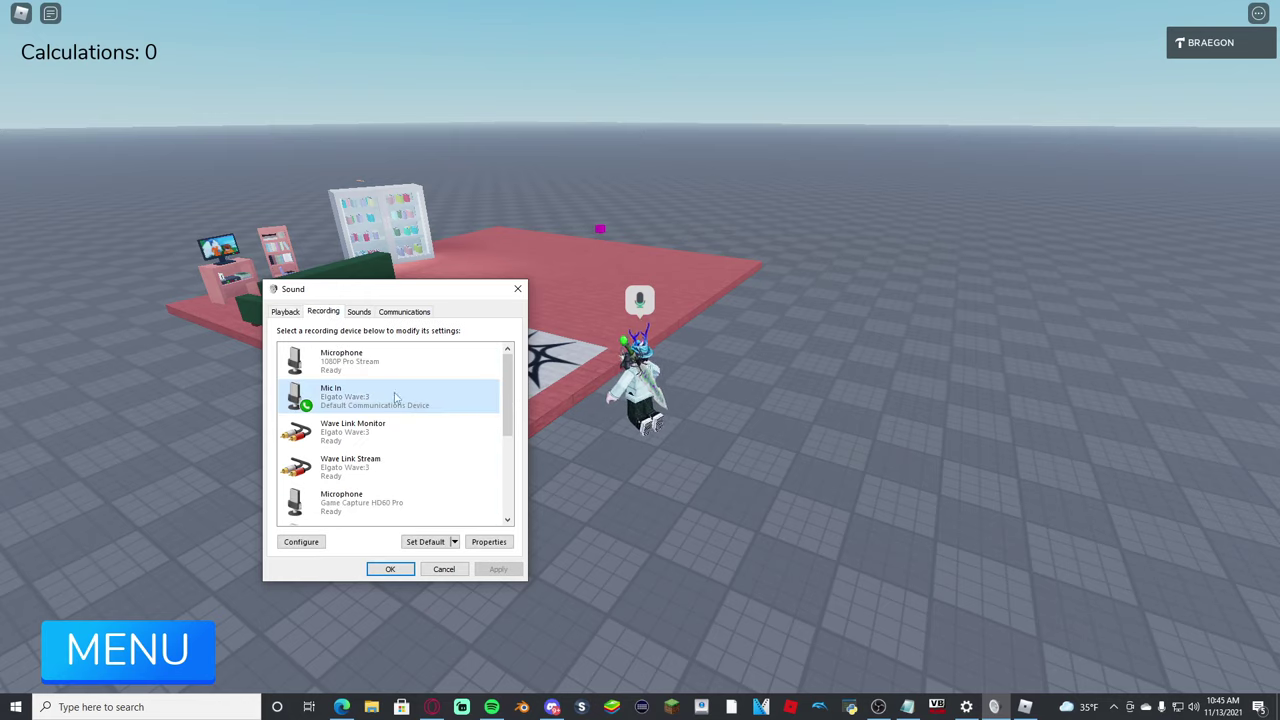
{"action": "left_click", "coordinate": [488, 542]}
{"action": "left_click", "coordinate": [336, 363]}
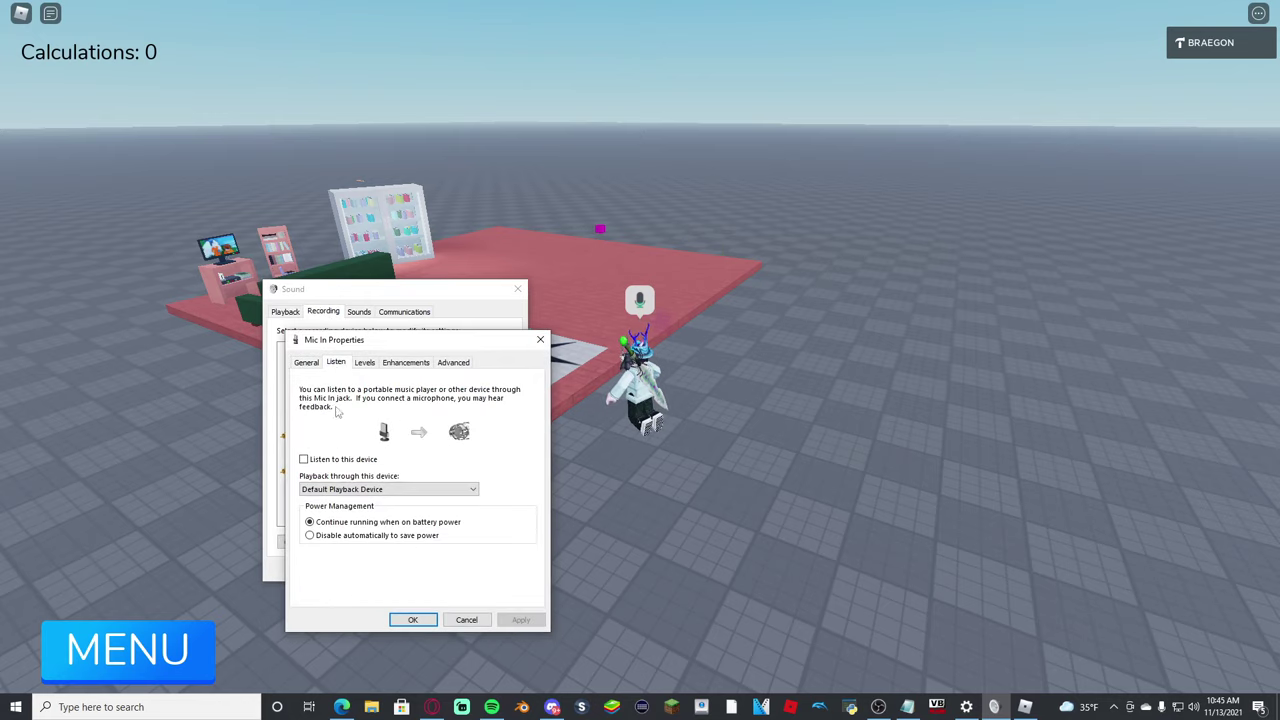
{"action": "left_click", "coordinate": [303, 459]}
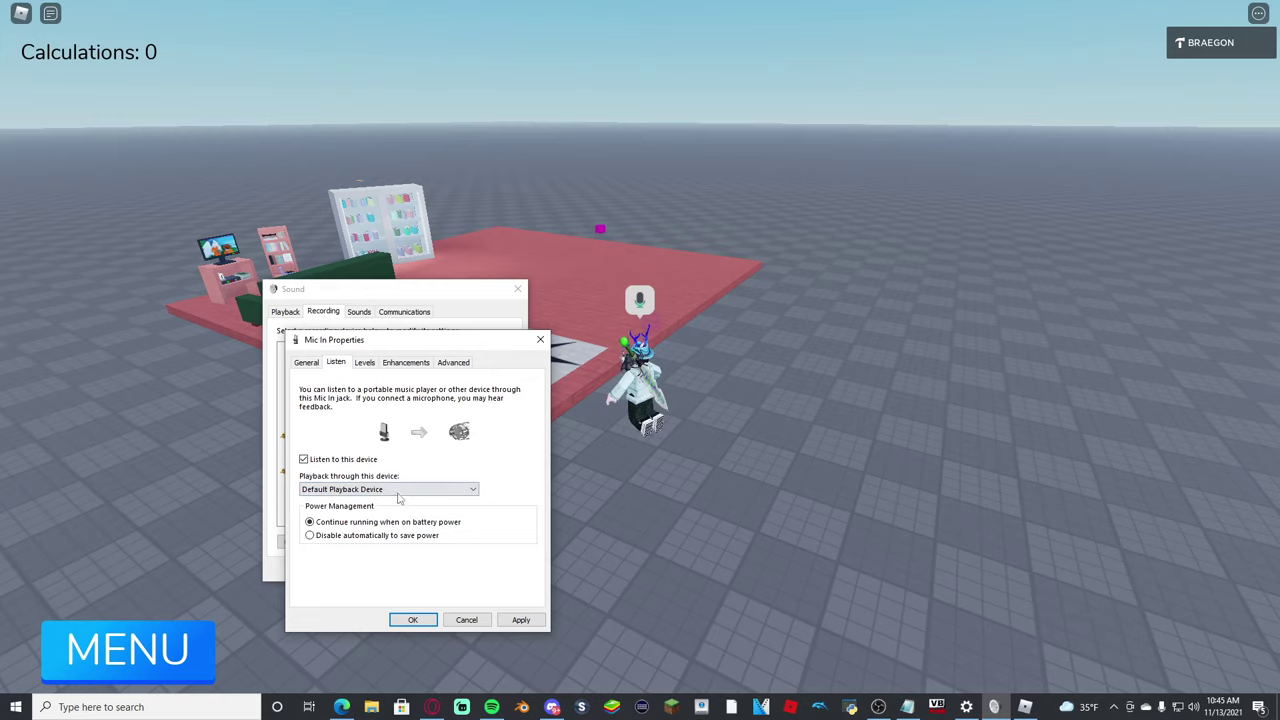
{"action": "left_click", "coordinate": [510, 620]}
{"action": "left_click", "coordinate": [420, 621]}
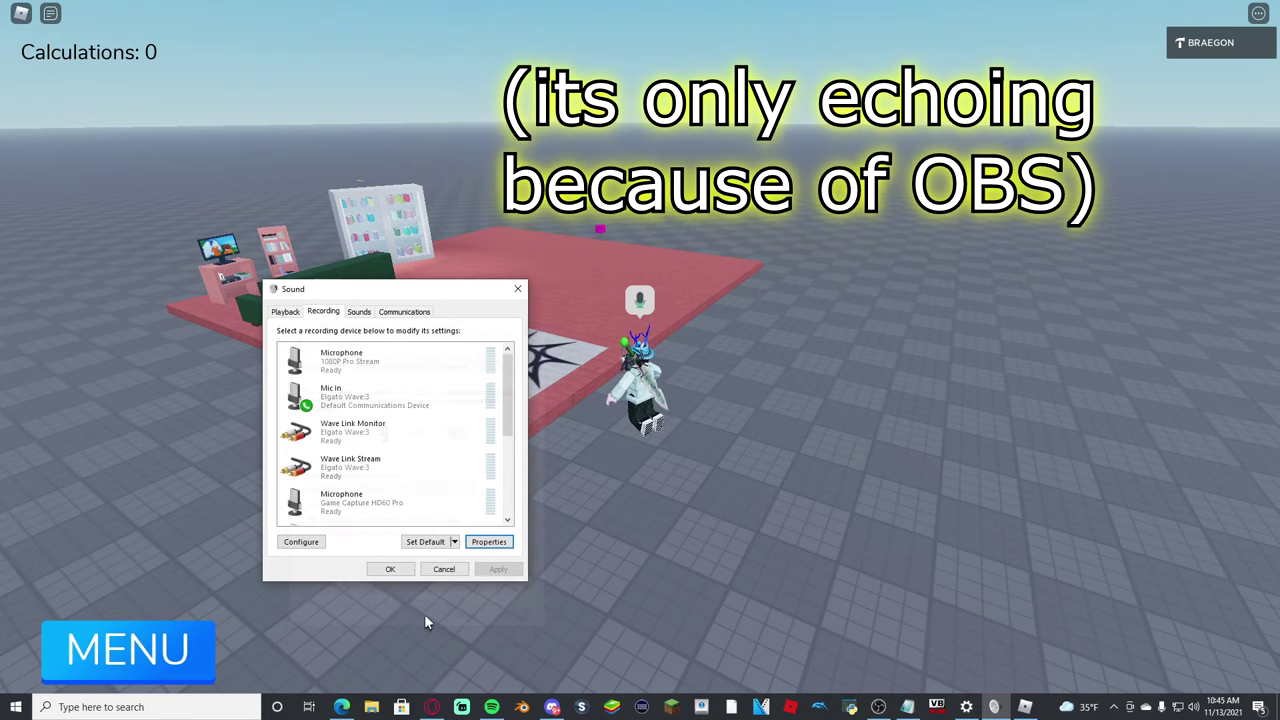
{"action": "left_click", "coordinate": [390, 569]}
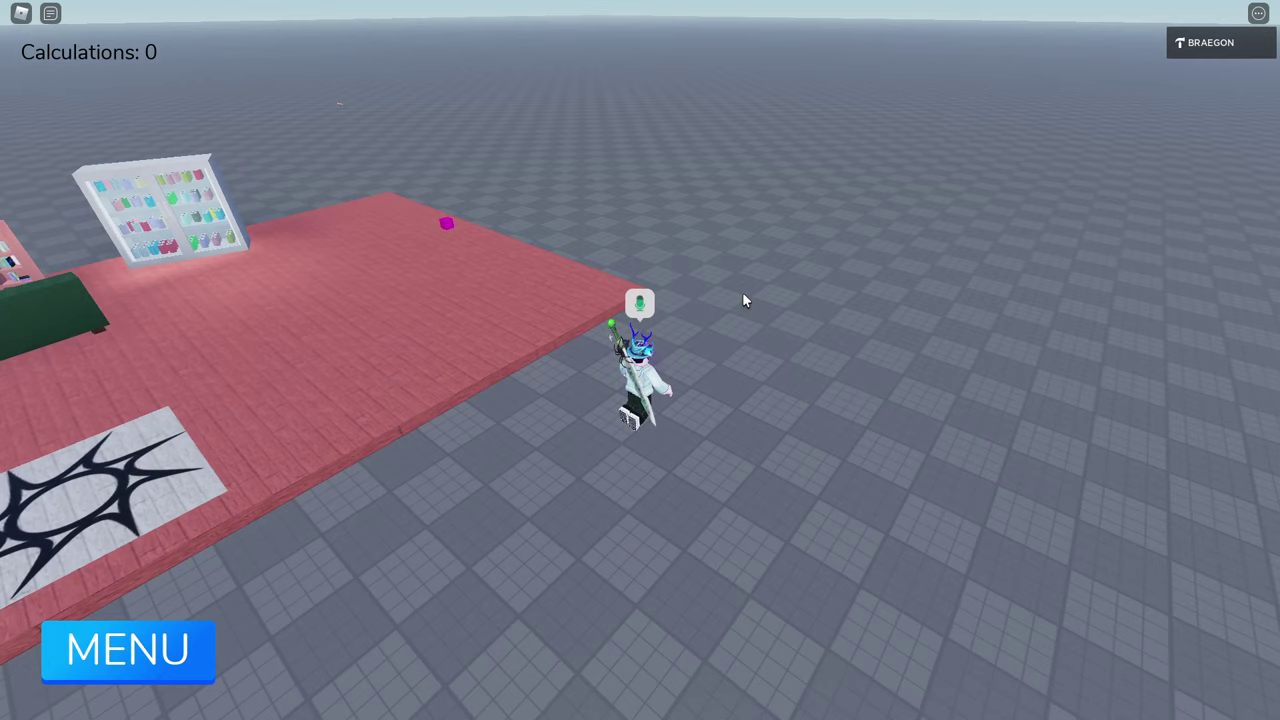
{"action": "mouse_move", "coordinate": [742, 292]}
{"action": "left_mouse_down"}
{"action": "mouse_move", "coordinate": [803, 277]}
{"action": "mouse_move", "coordinate": [803, 289]}
{"action": "mouse_move", "coordinate": [726, 289]}
{"action": "mouse_move", "coordinate": [760, 303]}
{"action": "left_mouse_up"}
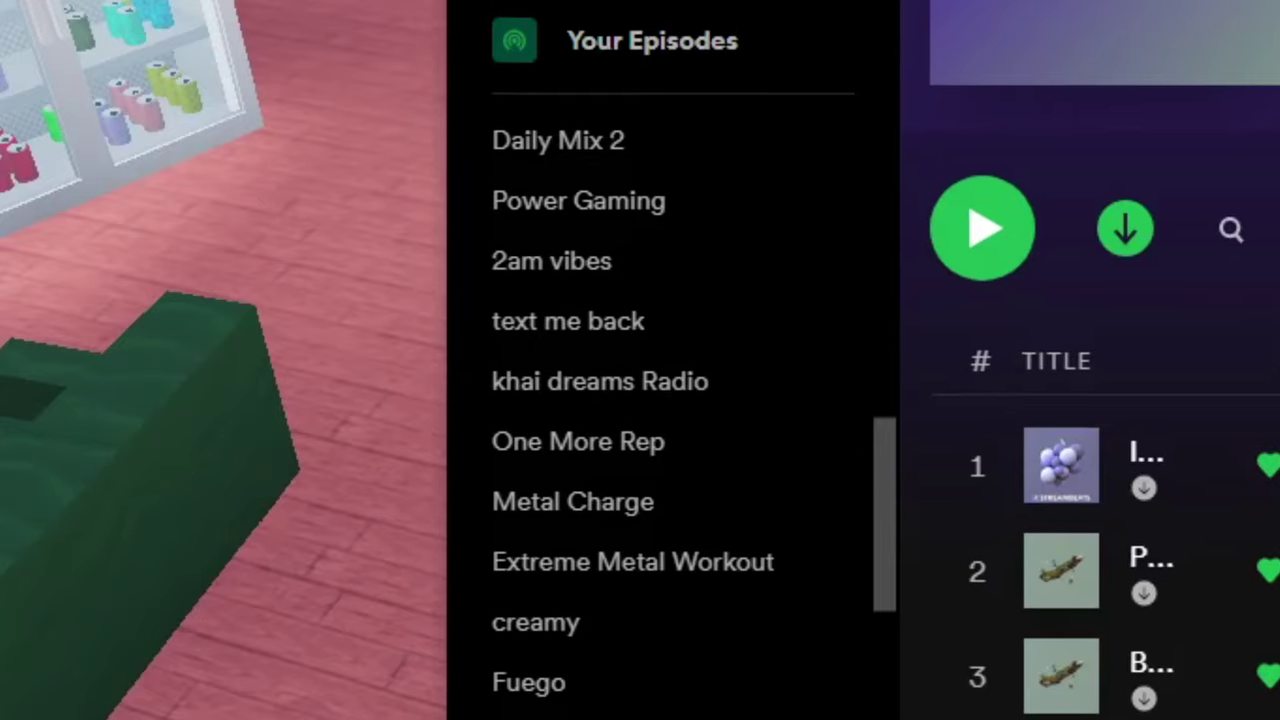